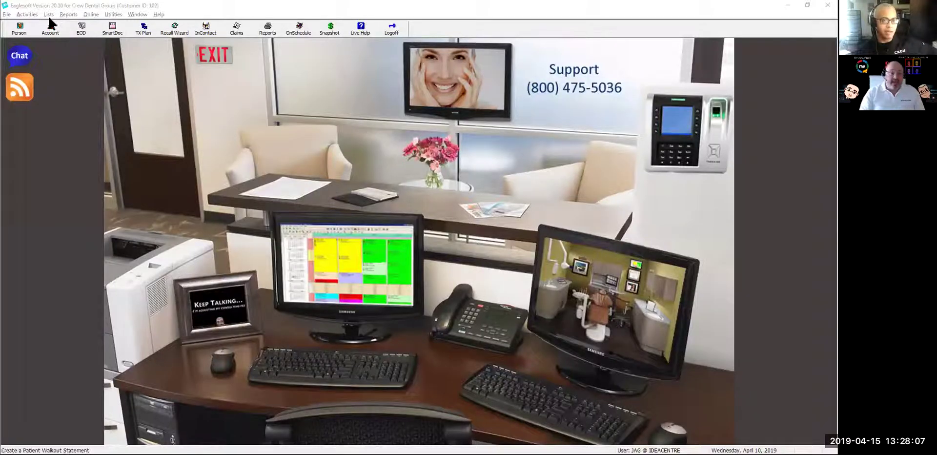
- Open the medical history forms list and create an editable copy of the Eaglesoft Medical History form
click(54, 16)
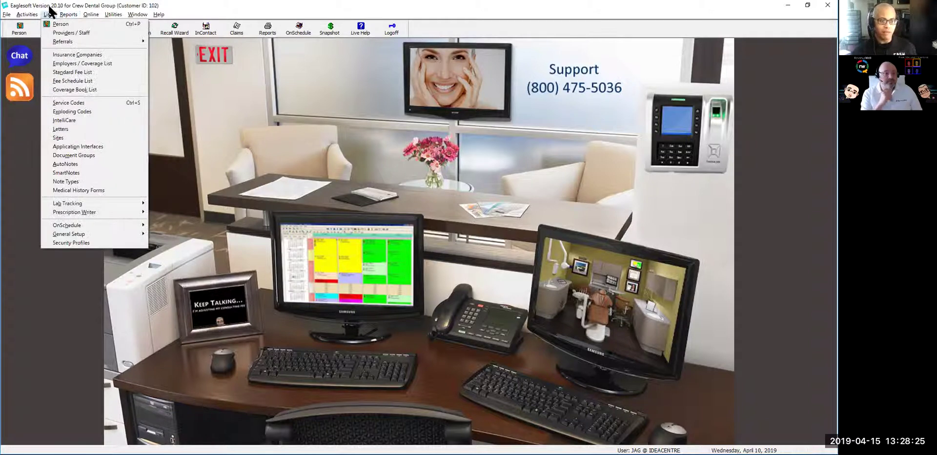
click(60, 129)
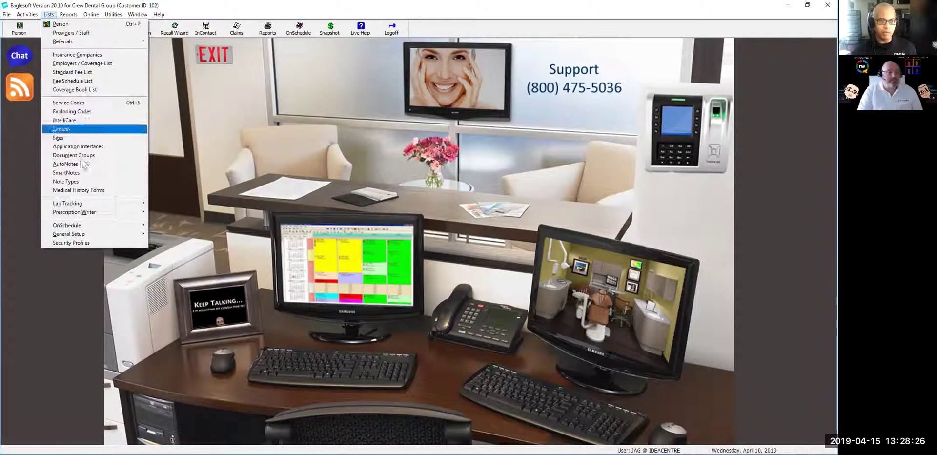
click(104, 191)
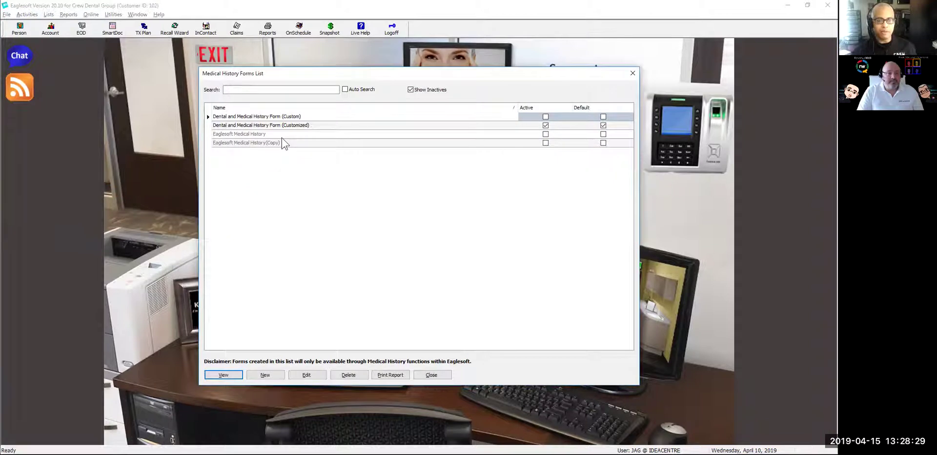
click(282, 137)
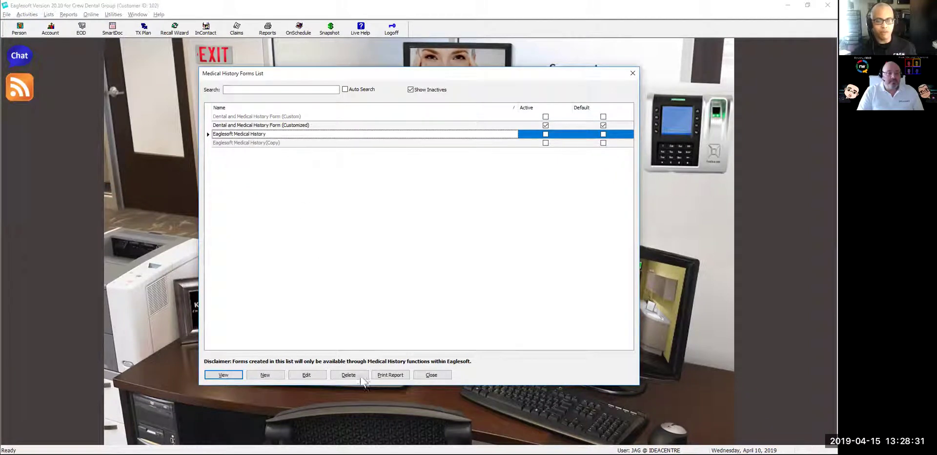
click(323, 379)
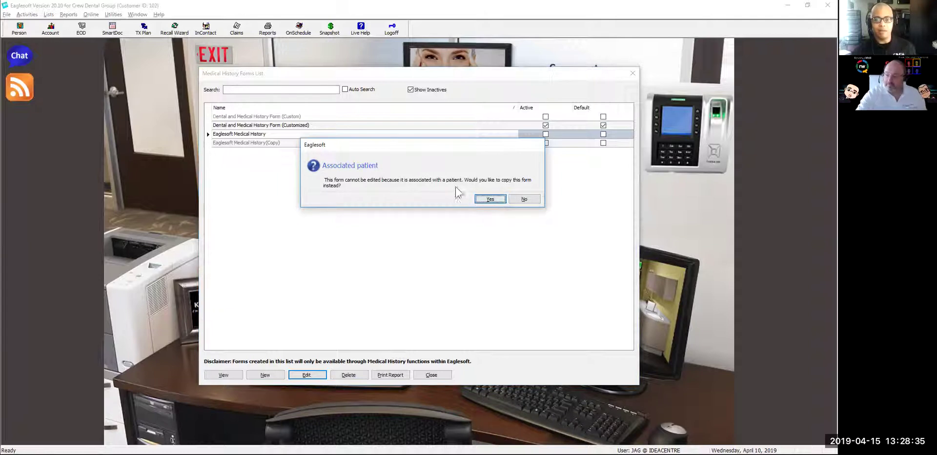
click(489, 198)
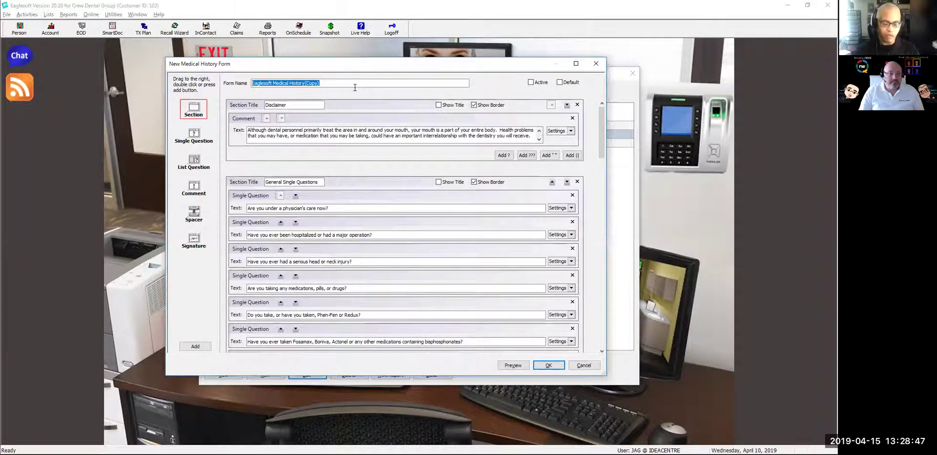
- Name the copied form "RevenueWell Form" and delete its Disclaimer section
text(R)
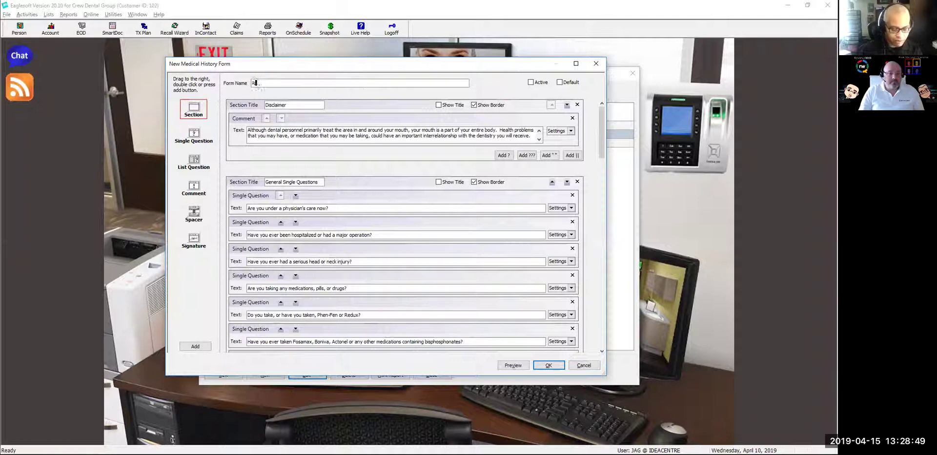
text(evenueWell Form)
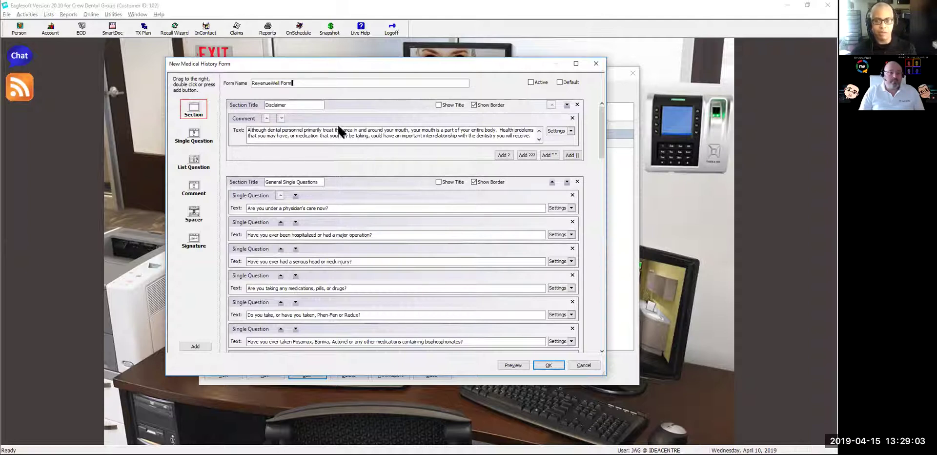
click(577, 104)
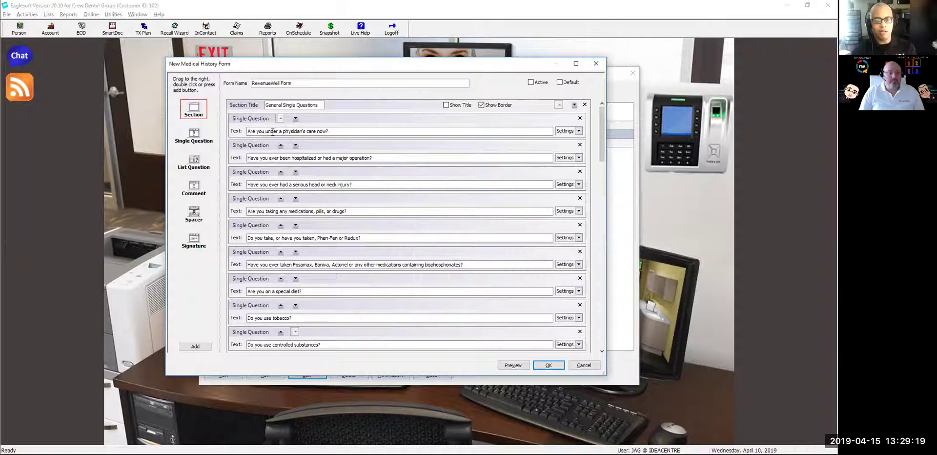
- Reword the first general question to "Are you currently being treated by a physician?"
drag(266, 131, 282, 131)
text(curren)
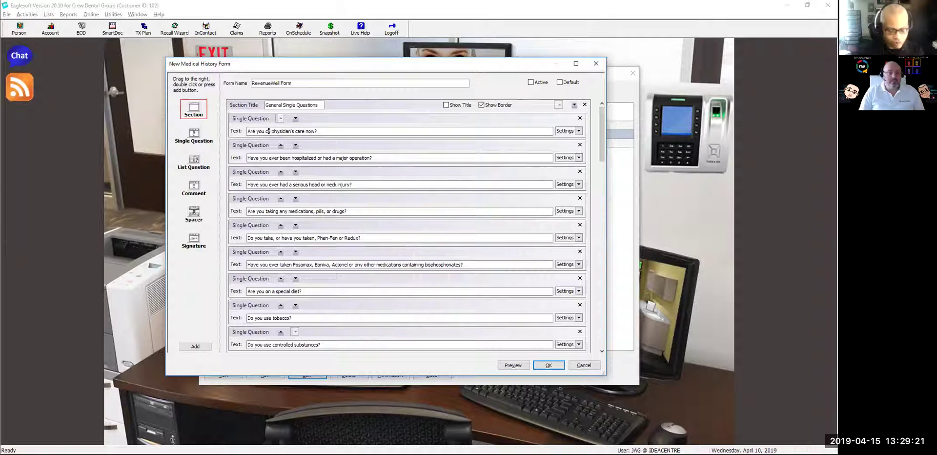
text(tly)
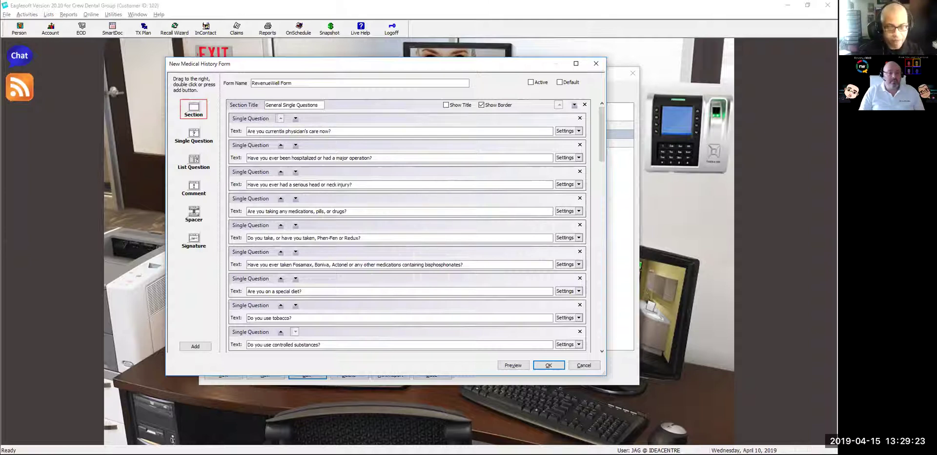
text( being treat)
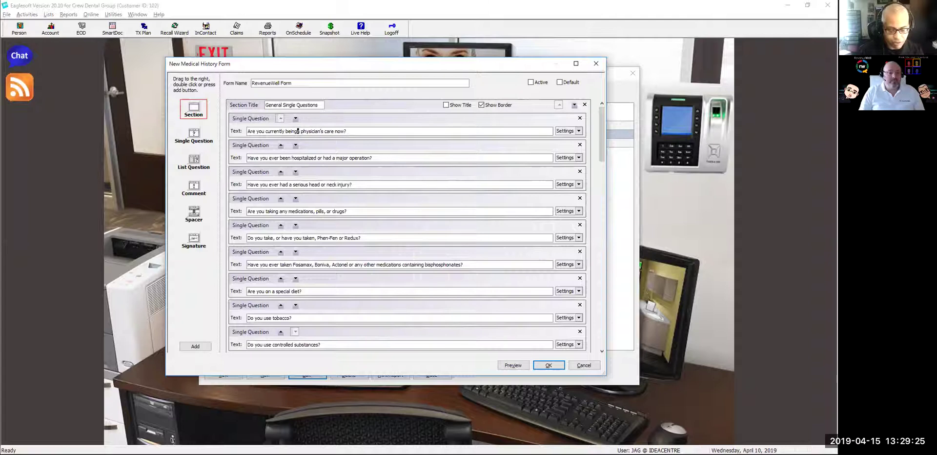
text(ed by)
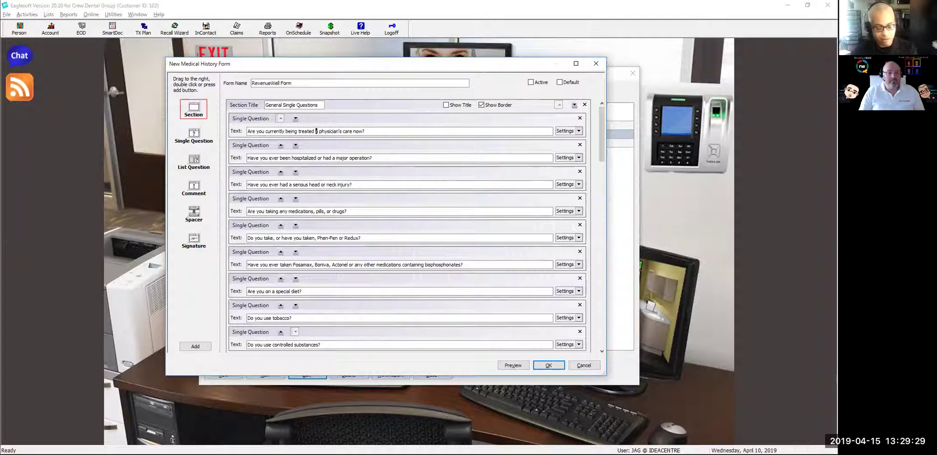
text( a)
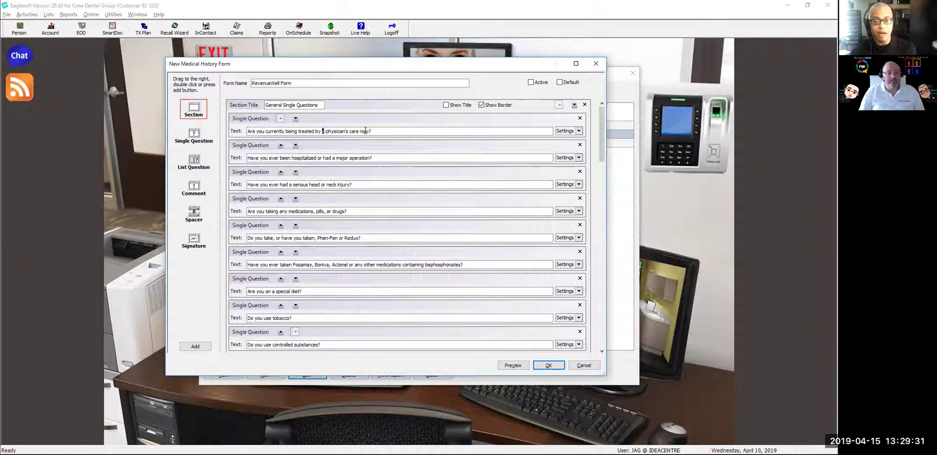
key(BackSpace)
key(BackSpace)
key(BackSpace)
key(BackSpace)
key(BackSpace)
key(BackSpace)
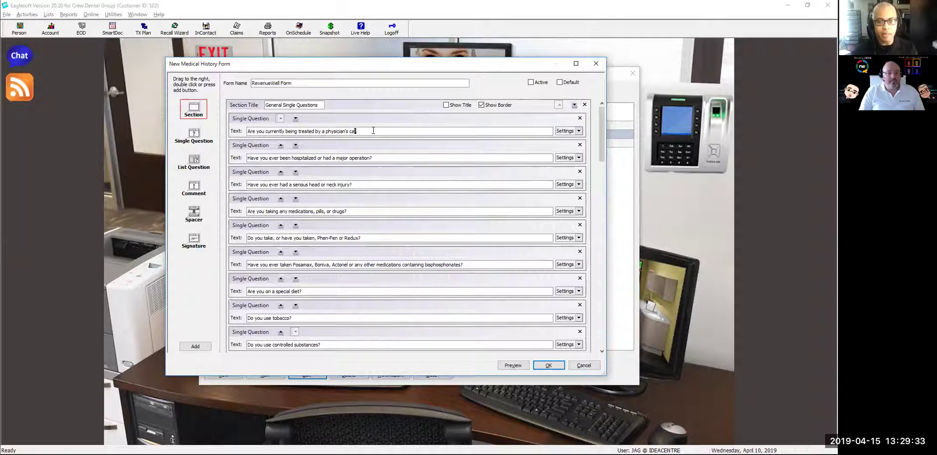
key(BackSpace)
key(BackSpace)
text(?)
- Insert ", had head neck in" after "hospitalized" in the second question and delete the separate serious head or neck injury question
click(373, 157)
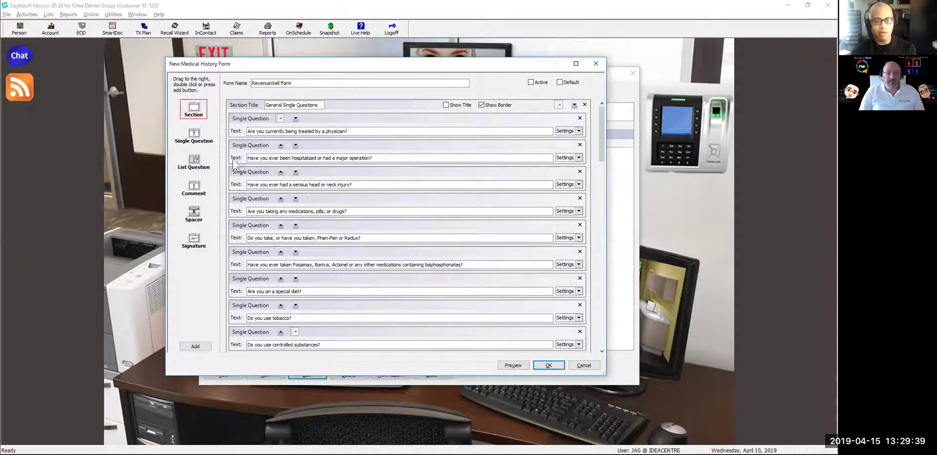
click(316, 158)
text(, had )
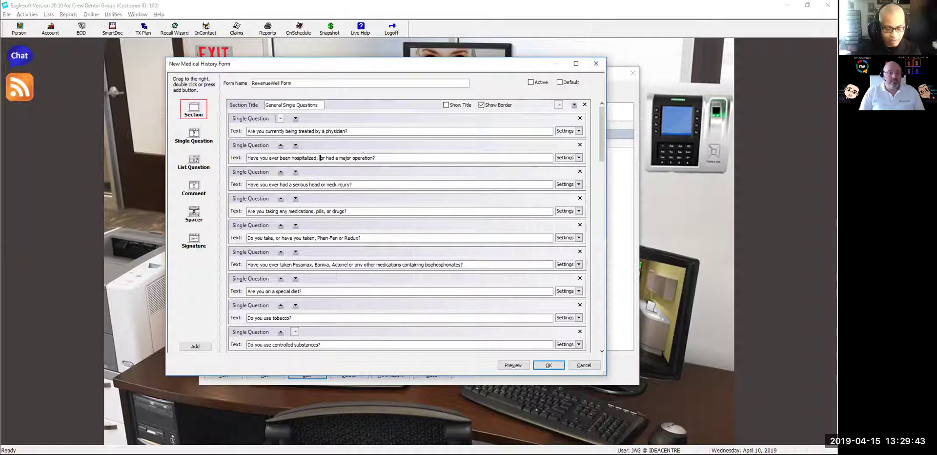
text(head)
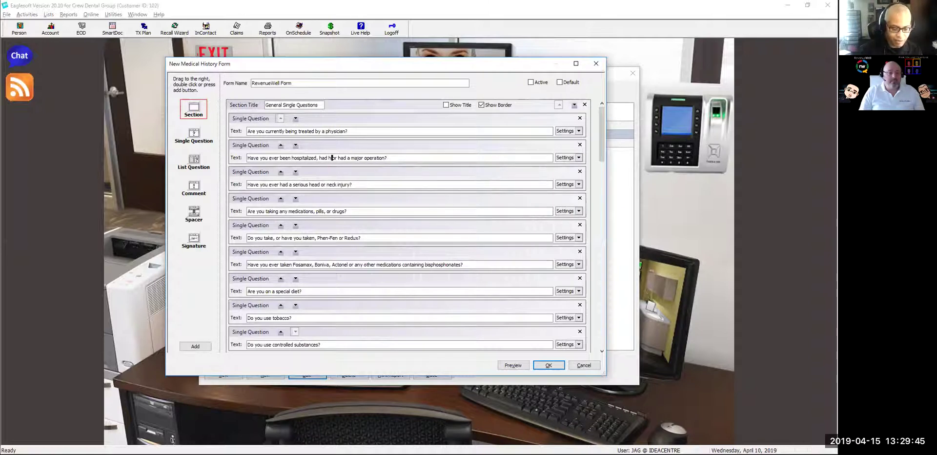
text( neck in)
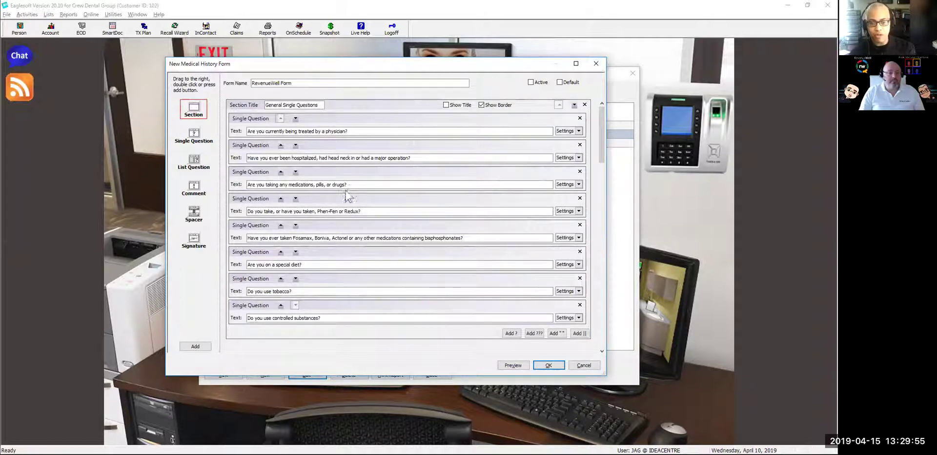
- Replace the single question about medications with a comment in the same position reading "Are you taking any medications, pills, or drugs?"
drag(351, 185, 246, 184)
key(ctrl+c)
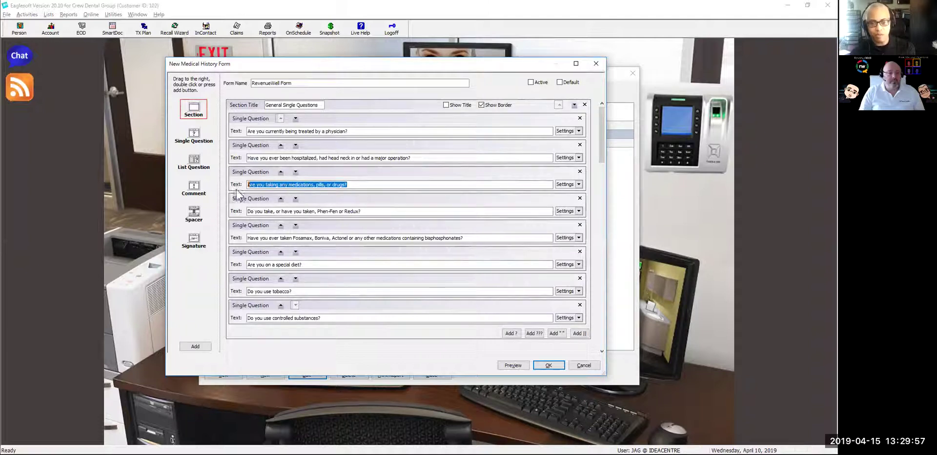
click(372, 184)
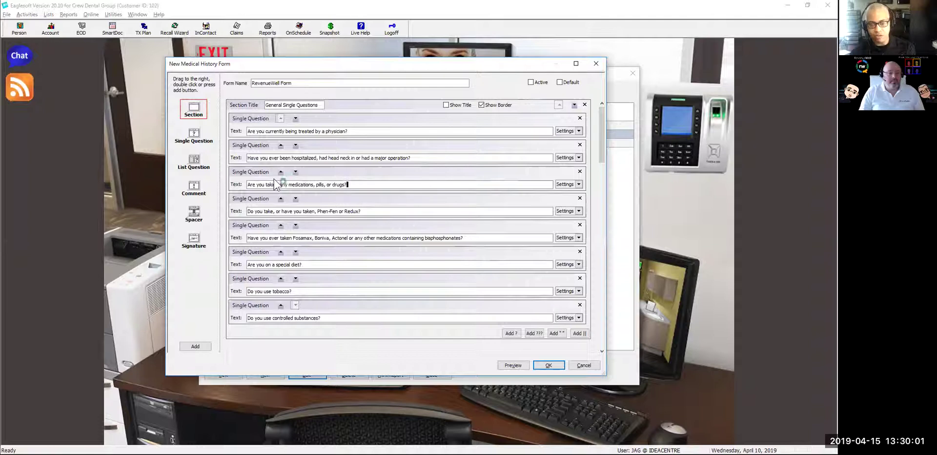
click(556, 333)
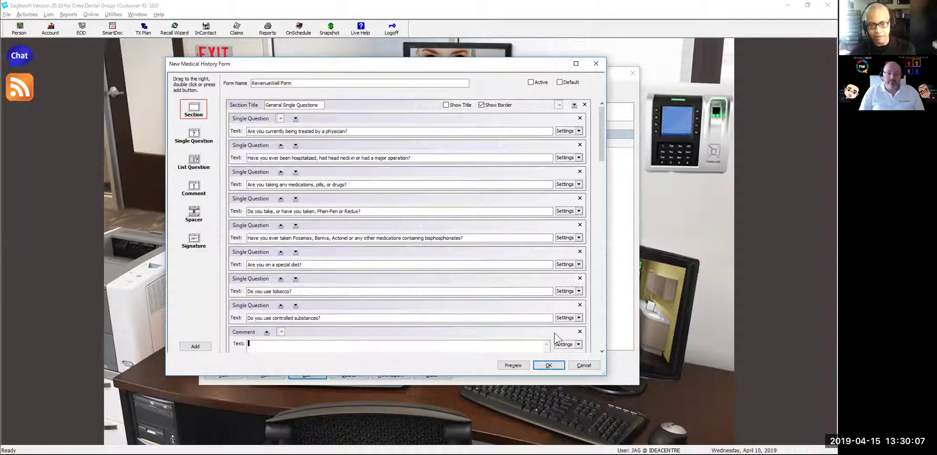
click(267, 332)
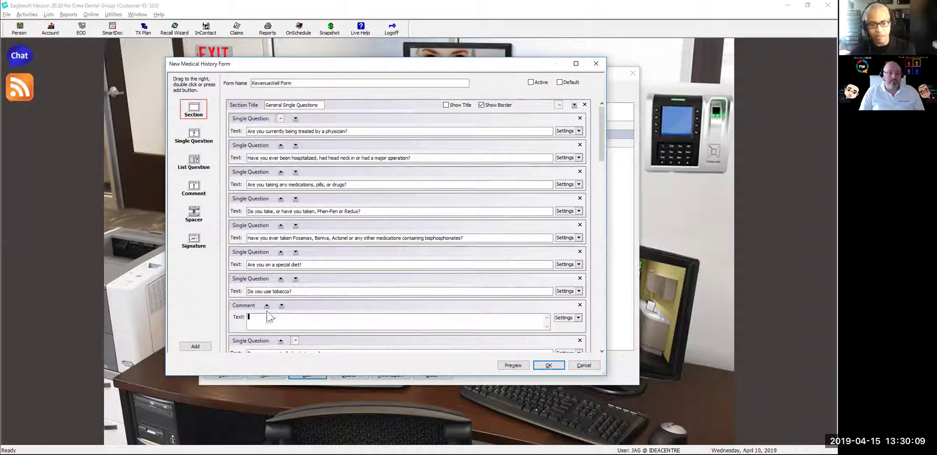
click(266, 305)
click(266, 278)
click(266, 252)
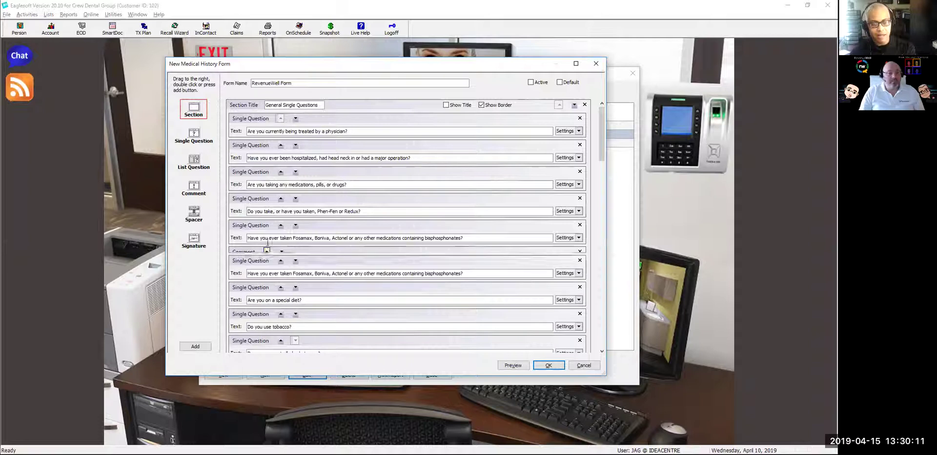
click(266, 225)
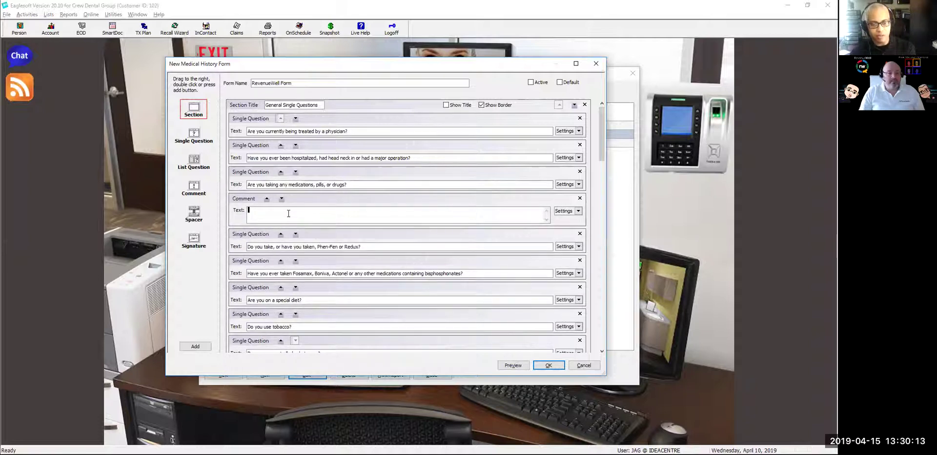
key(ctrl+v)
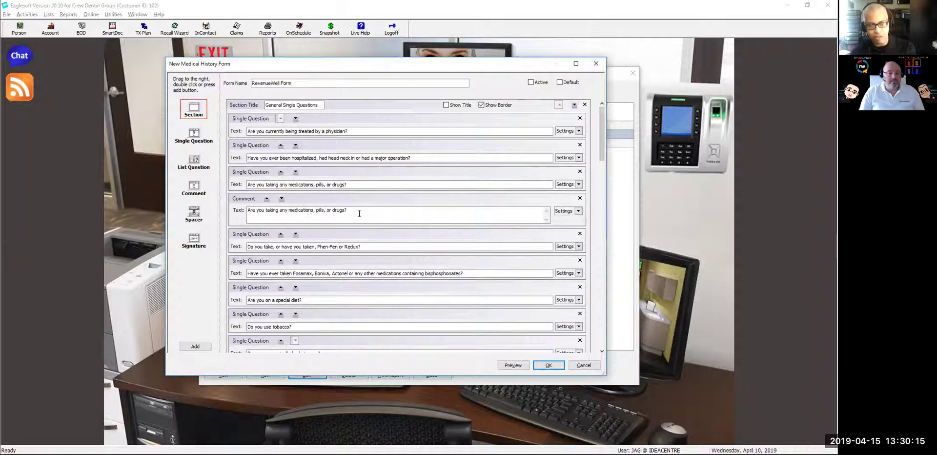
click(579, 211)
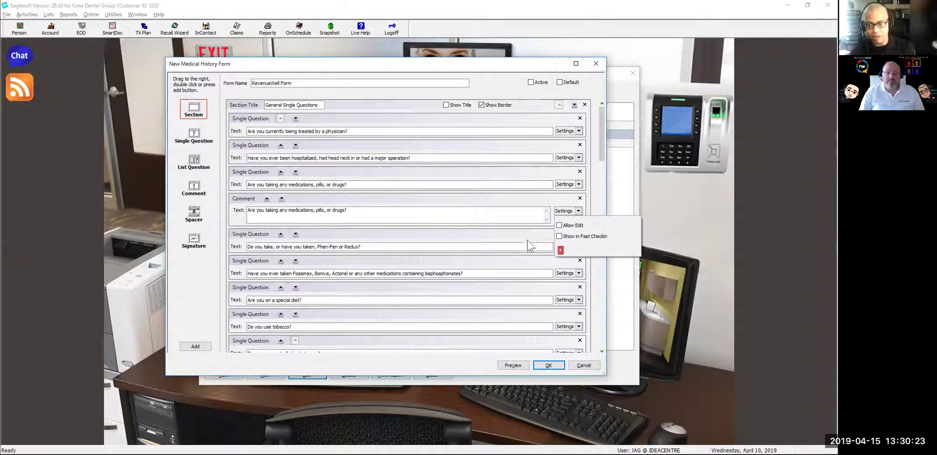
click(580, 172)
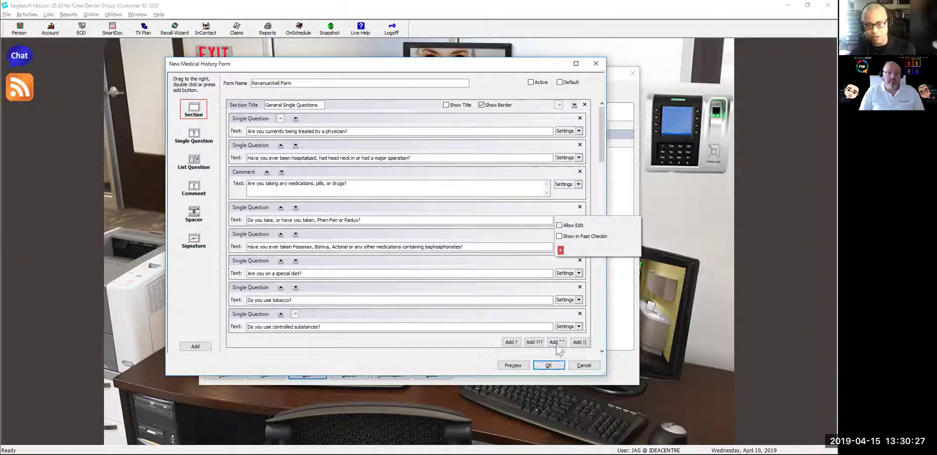
- Add an empty comment with Allow Edit enabled directly below the medications comment, and preview the form
click(556, 341)
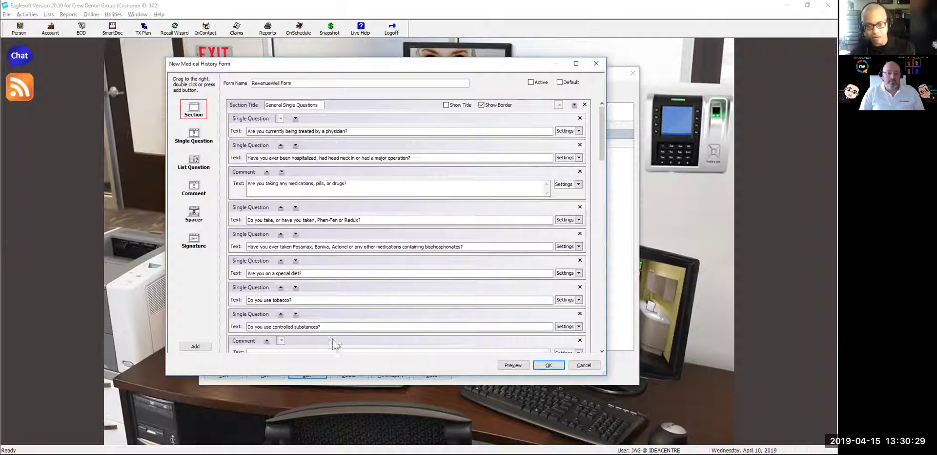
click(266, 340)
click(266, 313)
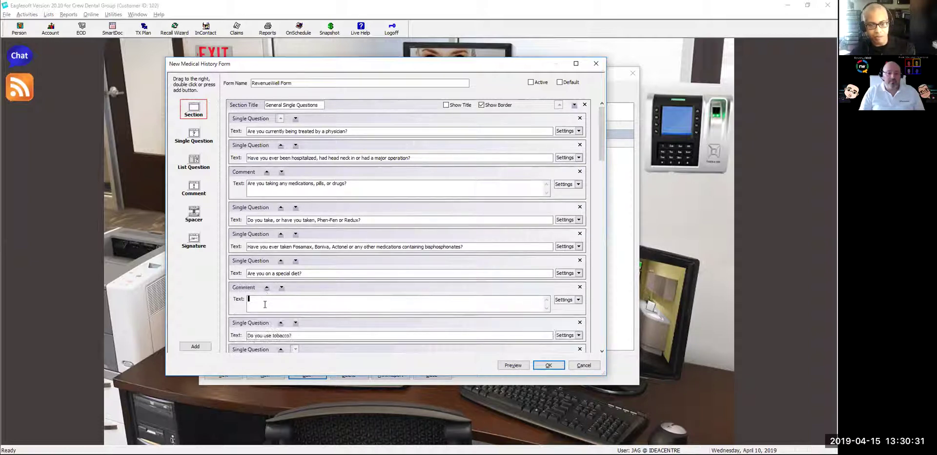
click(266, 287)
click(266, 261)
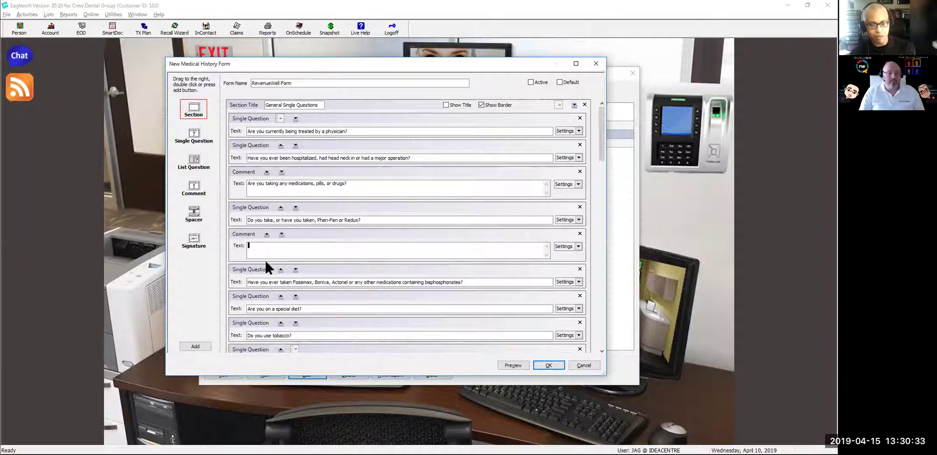
click(266, 234)
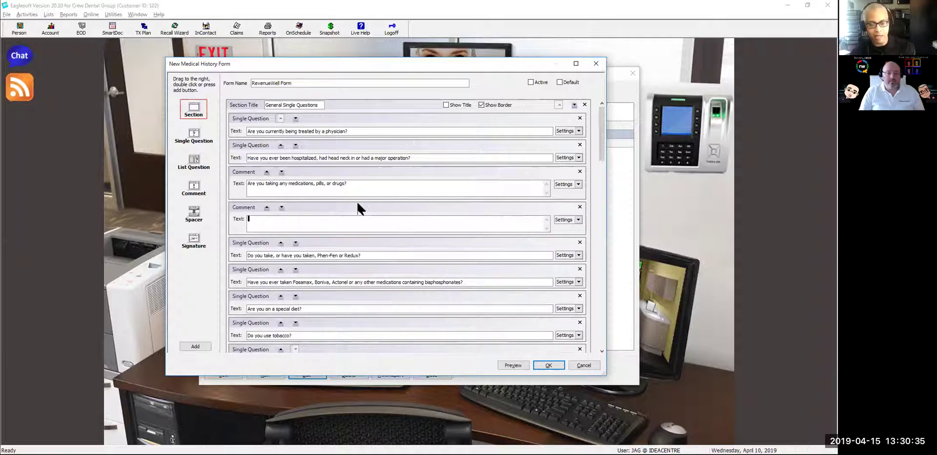
click(578, 220)
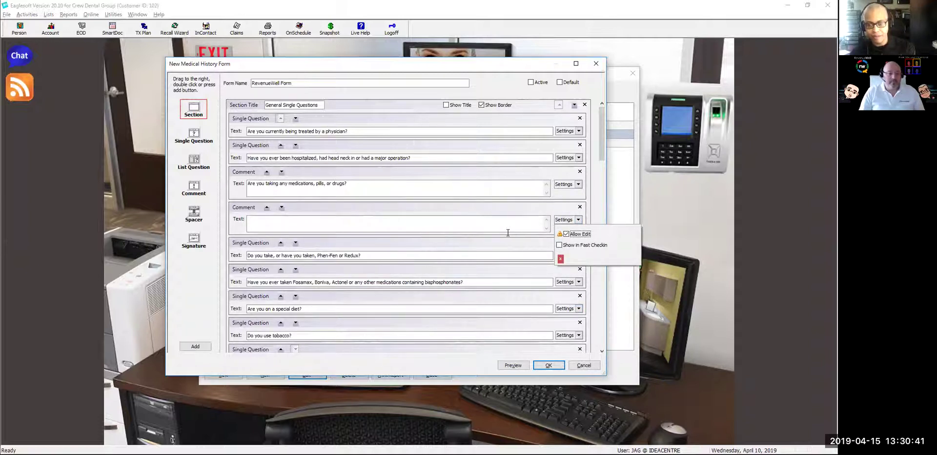
click(517, 364)
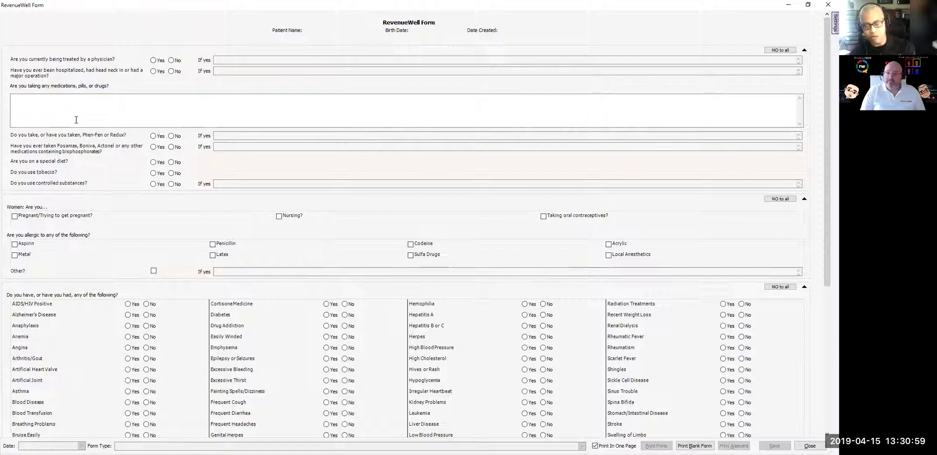
click(809, 446)
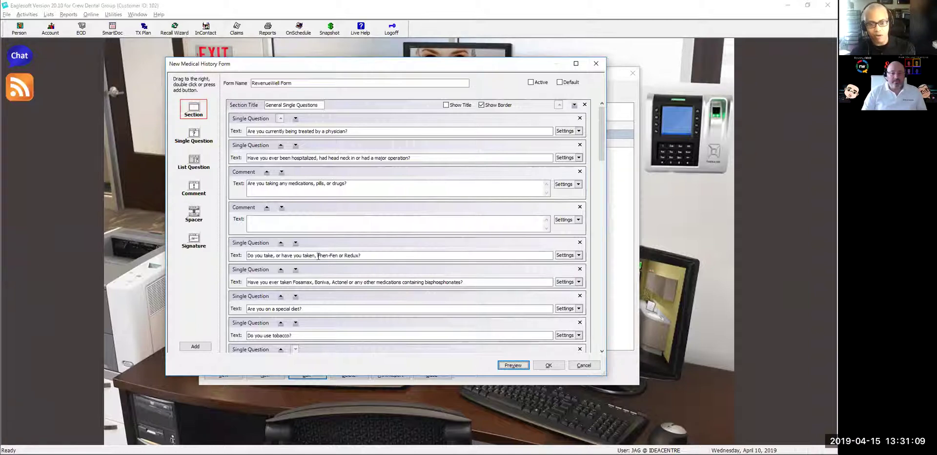
- Delete the Phen-Fen or Redux, special diet and tobacco questions from the General Single Questions section
click(580, 241)
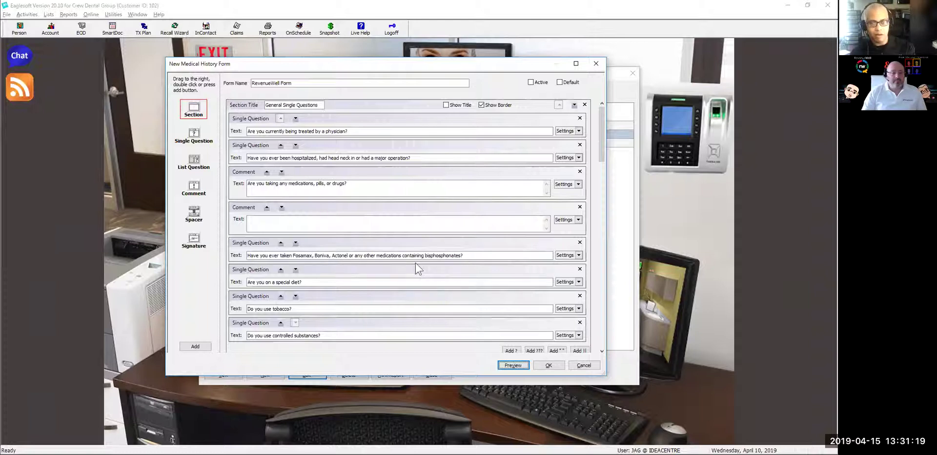
click(579, 269)
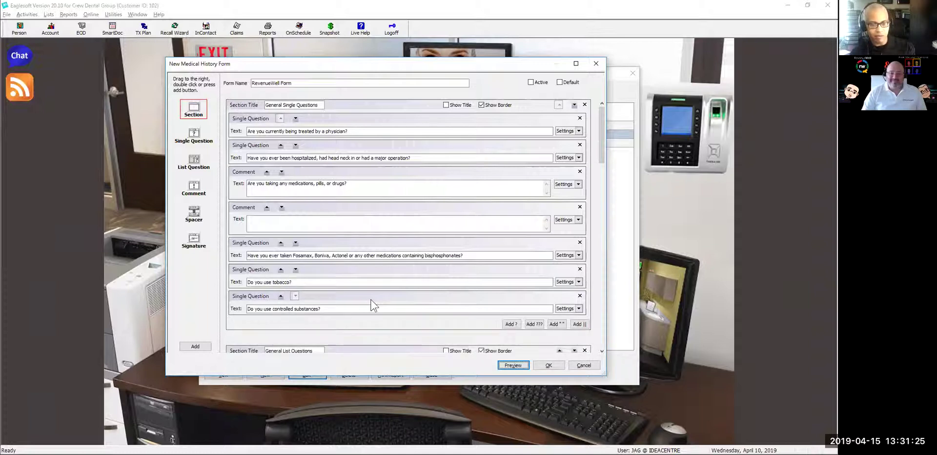
click(285, 283)
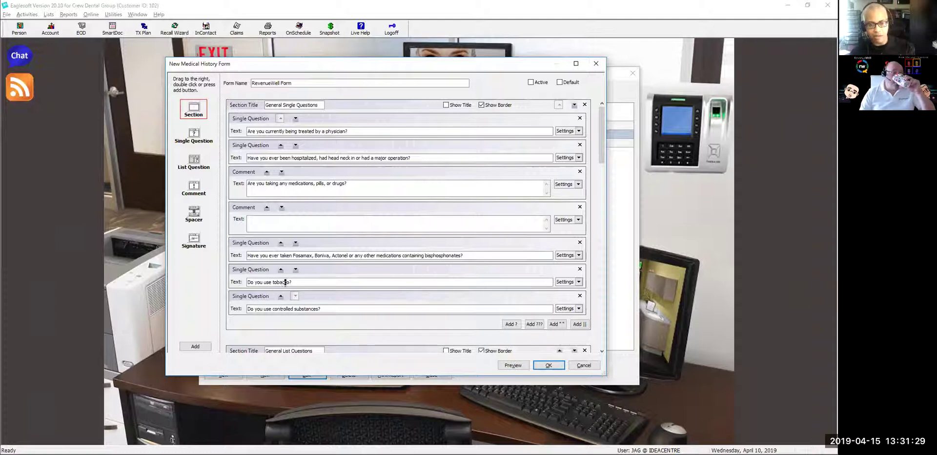
click(580, 269)
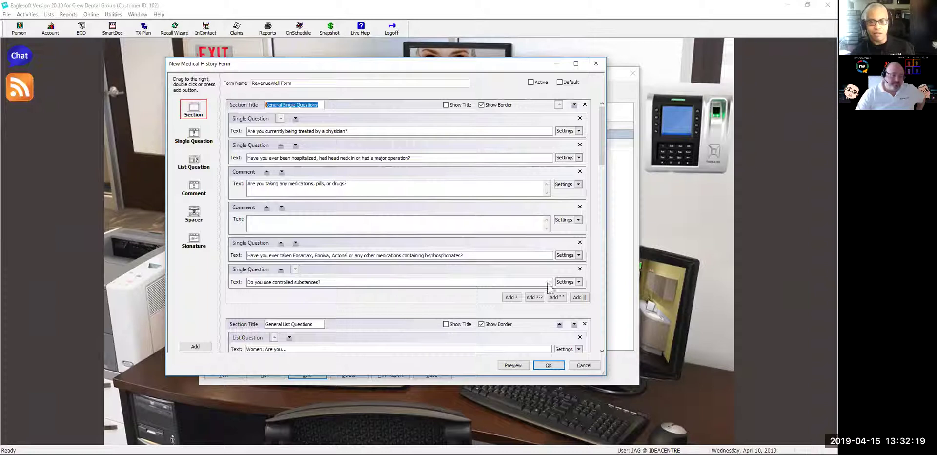
- Reword the Hepatitis A item in the Current Health list to "Hepatitis A, B or C"
drag(601, 150, 602, 192)
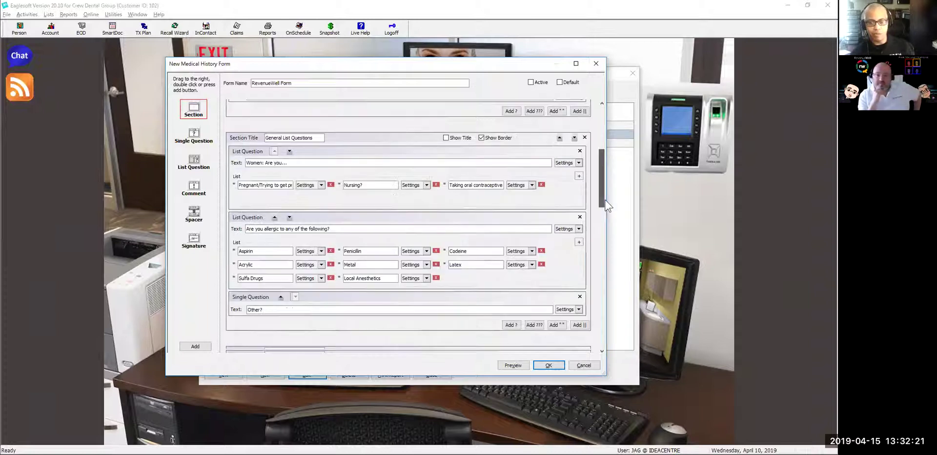
click(601, 239)
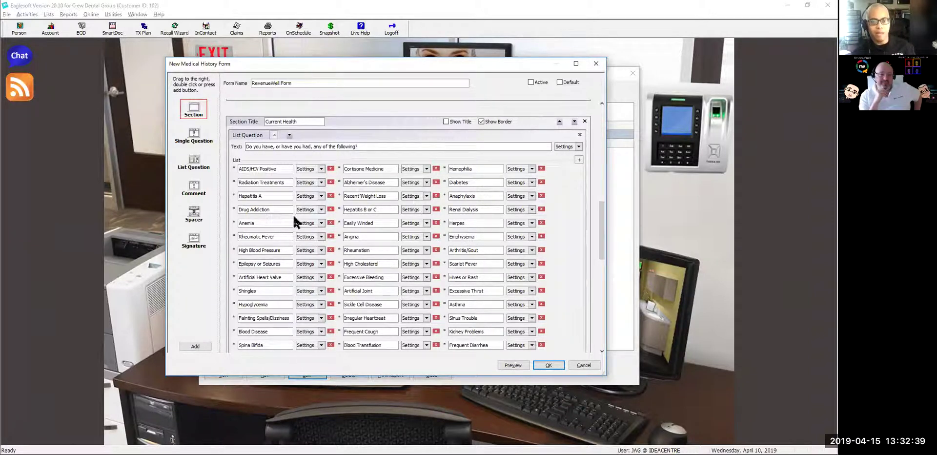
click(269, 194)
text(,)
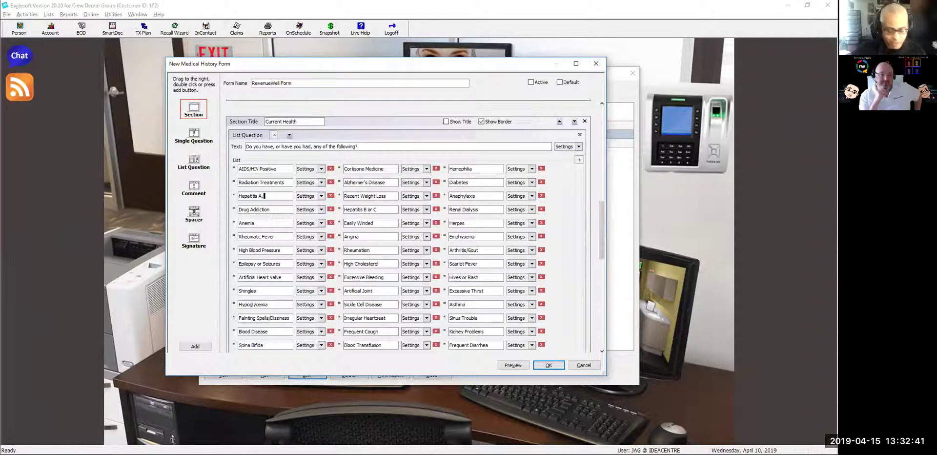
text( B or )
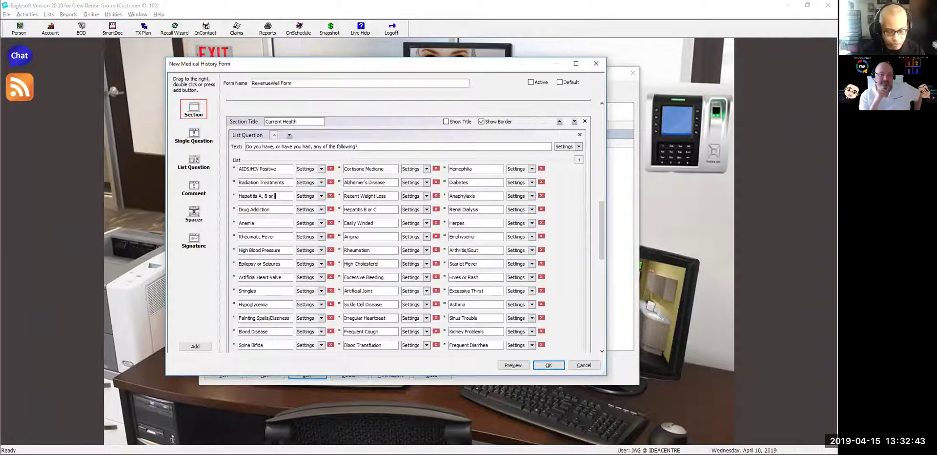
text(C)
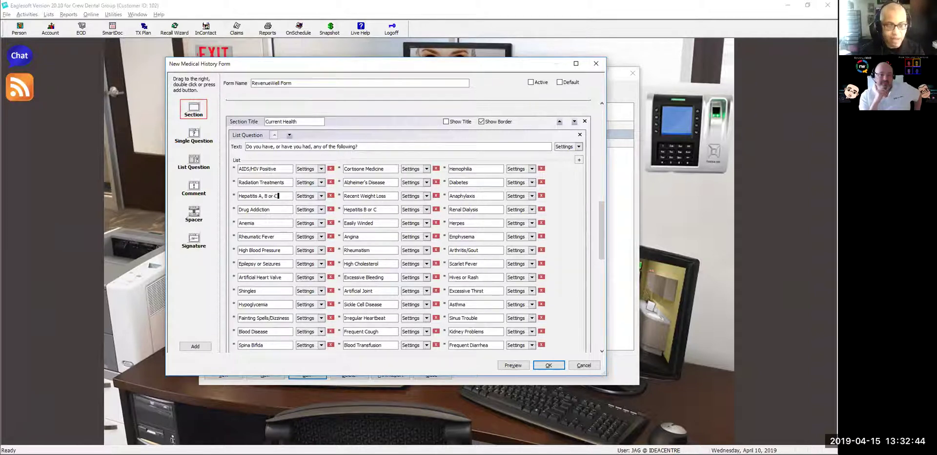
- Remove the separate Hepatitis B or C item from the Current Health list and preview the form
click(436, 209)
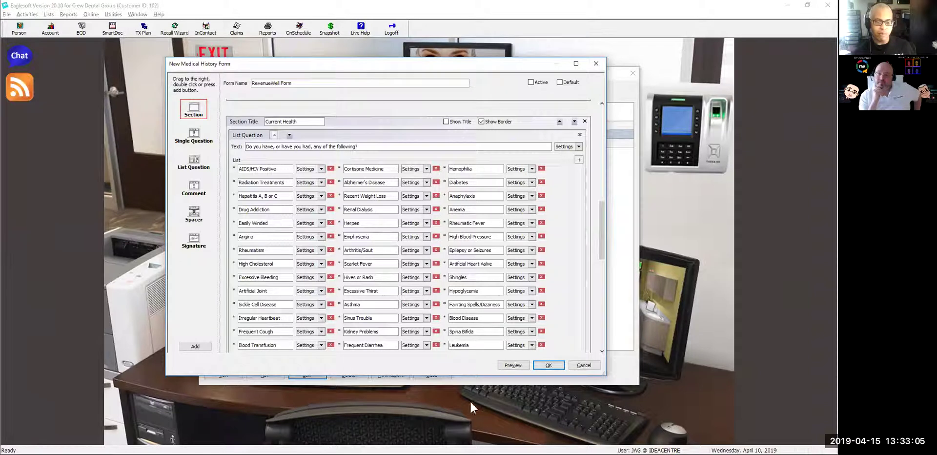
click(517, 364)
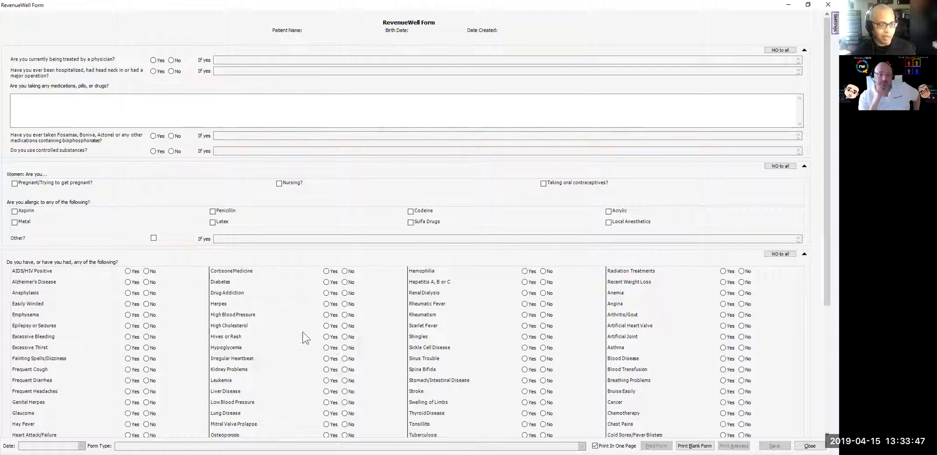
click(808, 446)
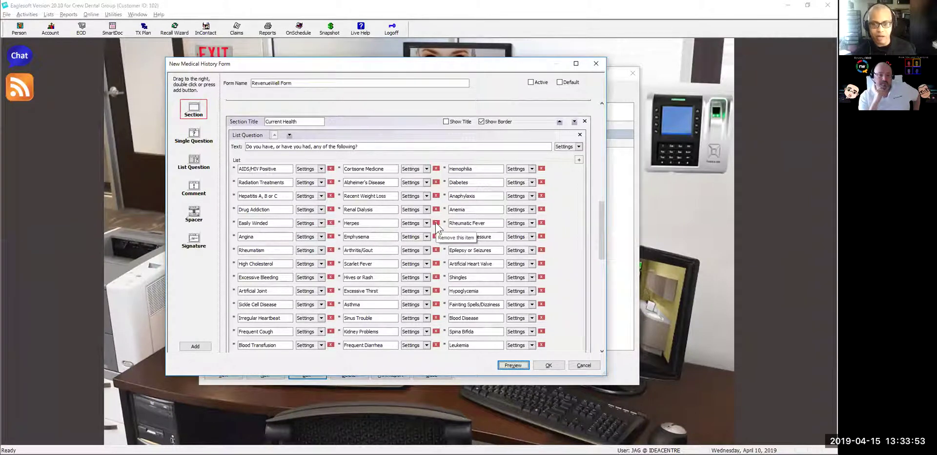
click(356, 249)
click(364, 251)
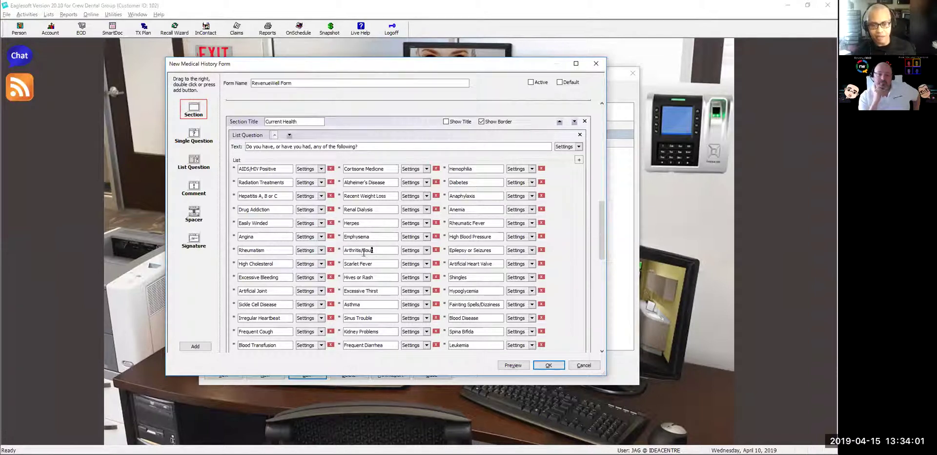
drag(364, 253, 396, 253)
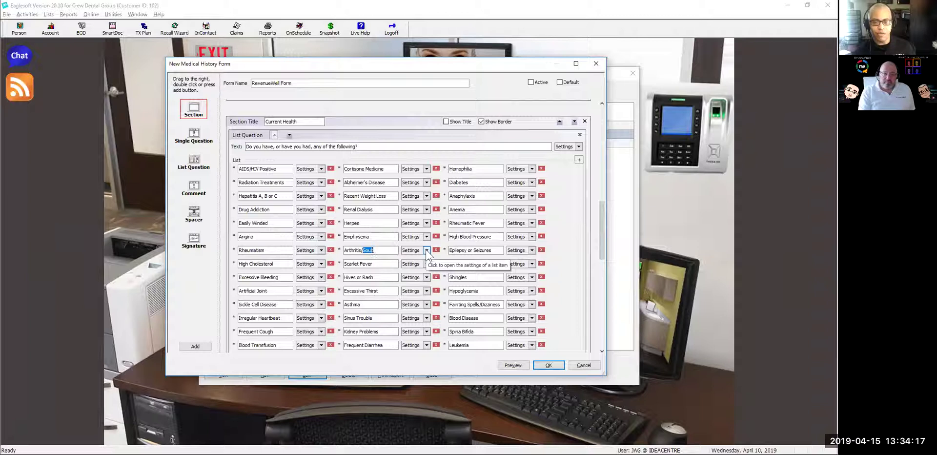
- Enable the Yes alert for the "Hepatitis A, B or C" item and select Hepatitis A in the medical history alert list
click(322, 195)
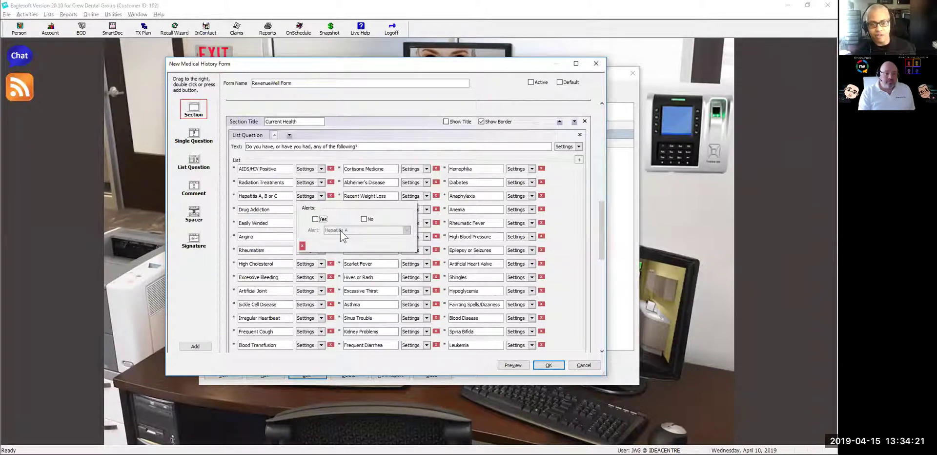
click(315, 219)
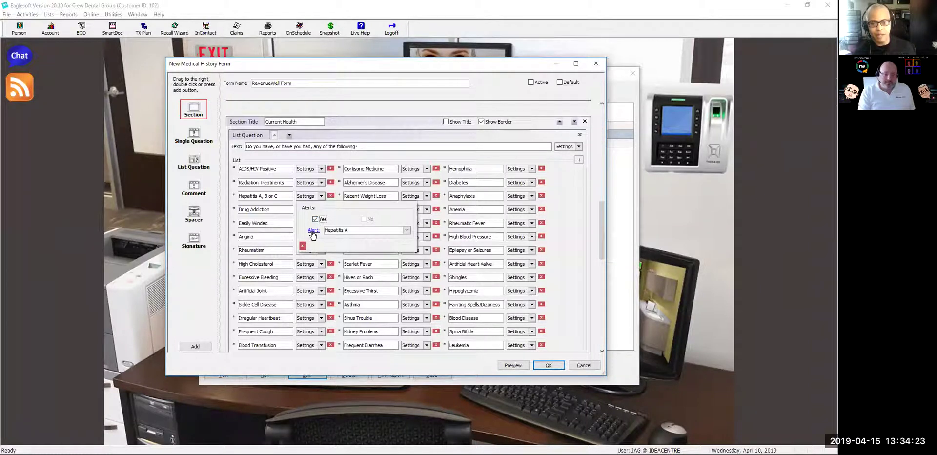
click(313, 230)
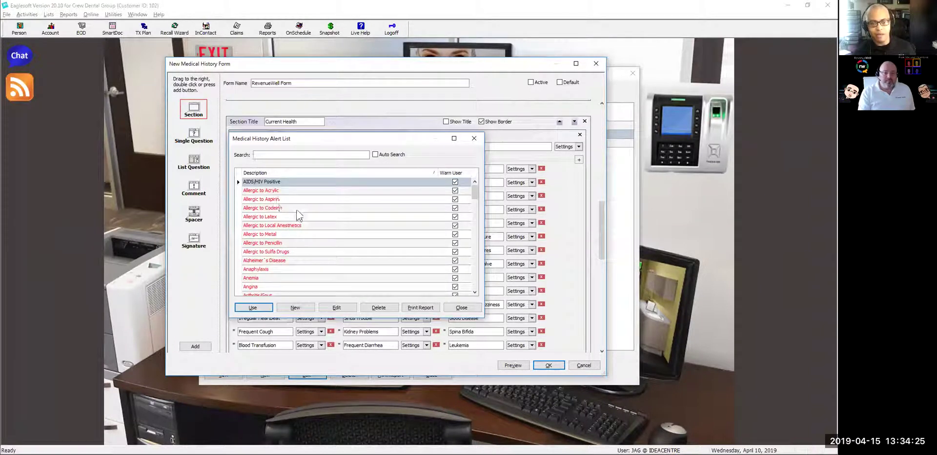
scroll(296, 211, down, 8)
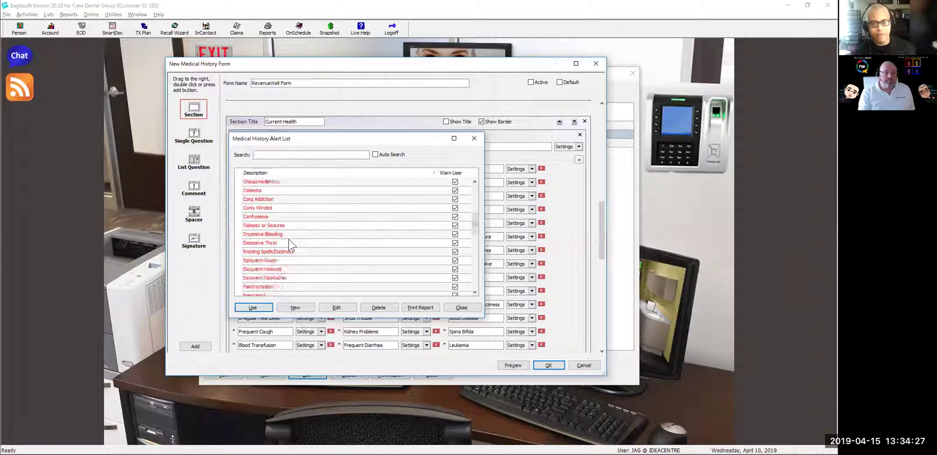
scroll(291, 245, down, 4)
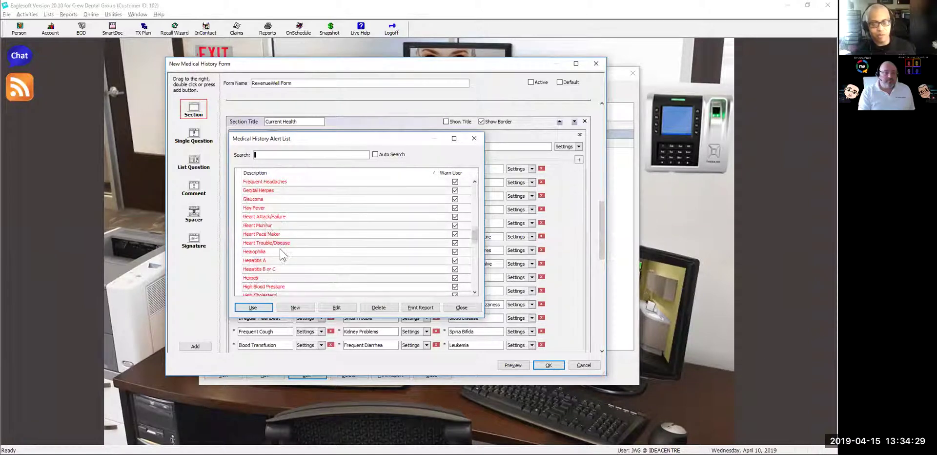
scroll(276, 257, down, 1)
click(273, 243)
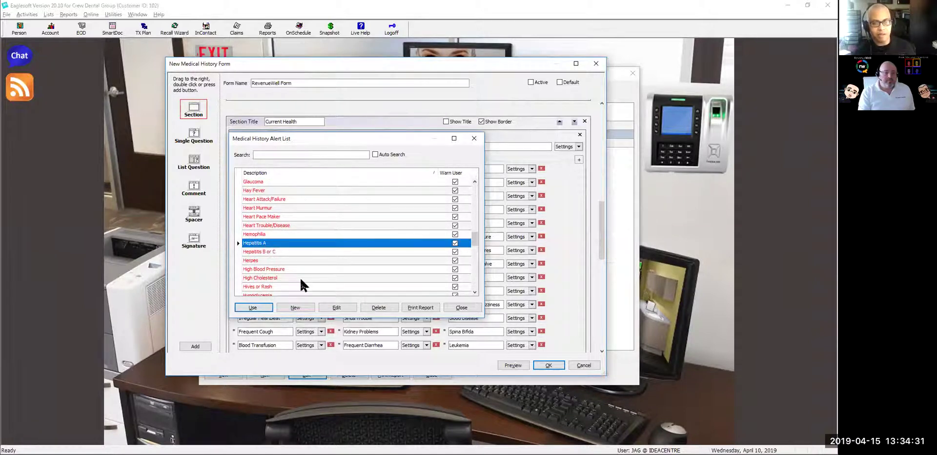
- Review the Hepatitis A alert's indicator setup, then use that alert for the "Hepatitis A, B or C" item
click(341, 308)
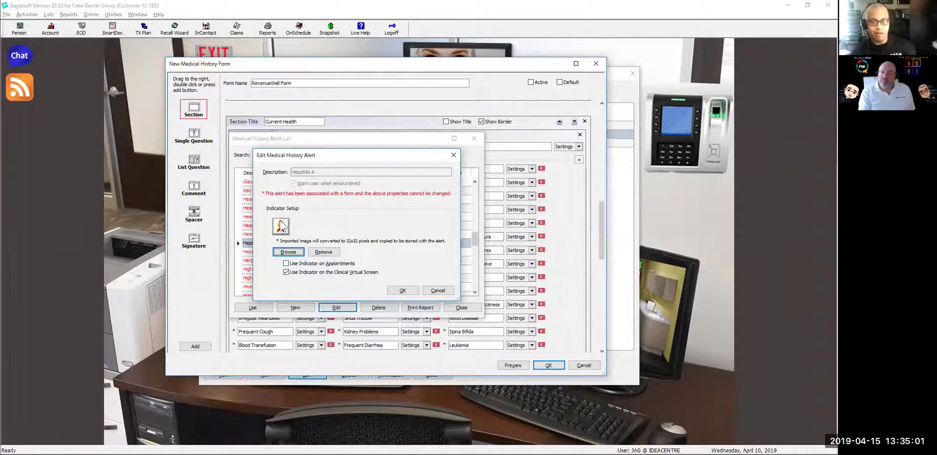
click(411, 292)
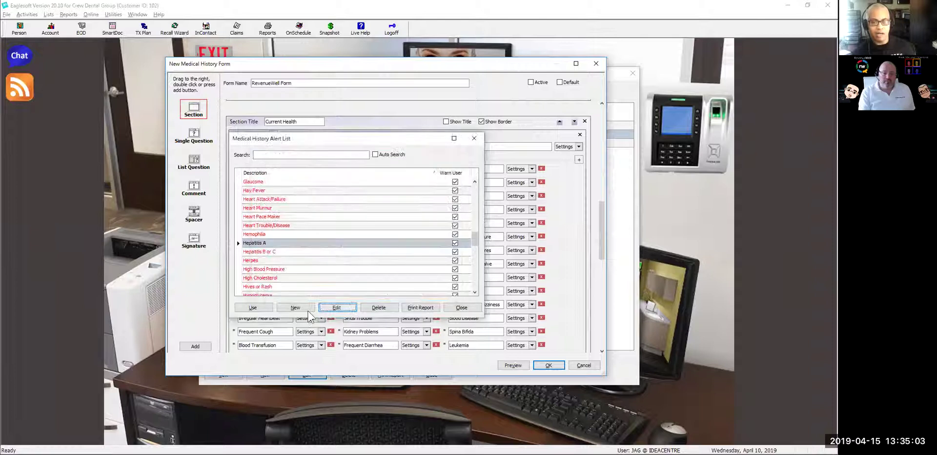
click(253, 307)
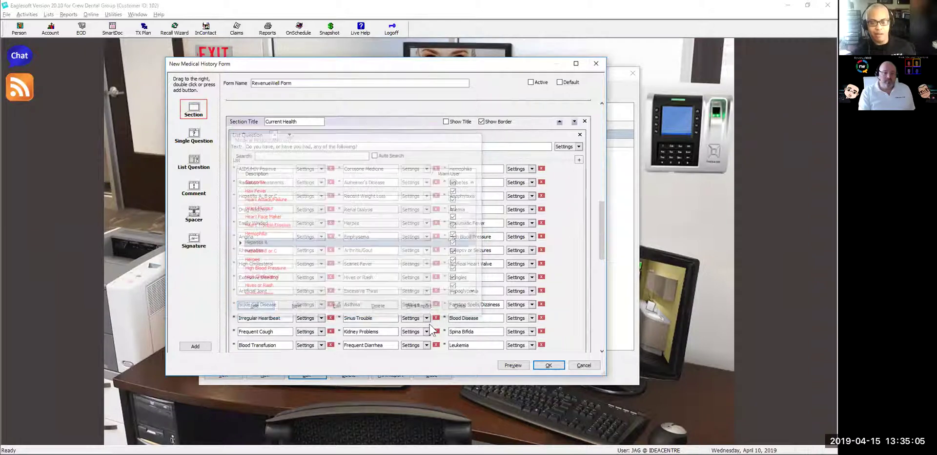
- Save the RevenueWell Form, close the forms list and go to the clinical area
click(559, 369)
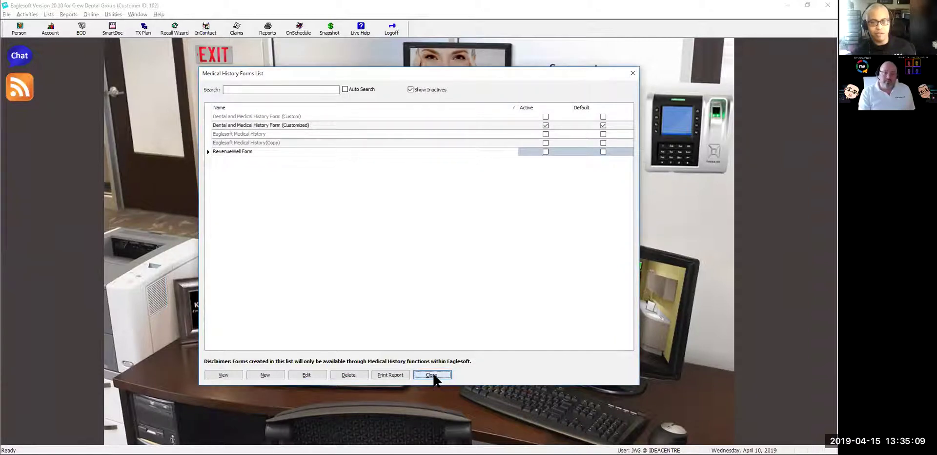
click(432, 375)
click(621, 364)
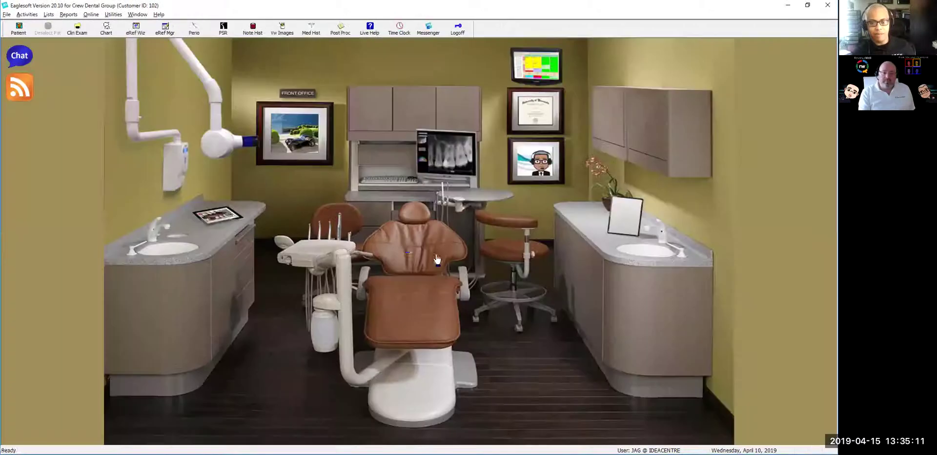
- Search the patient list by last name and select the first matching patient for the clinical area
click(437, 259)
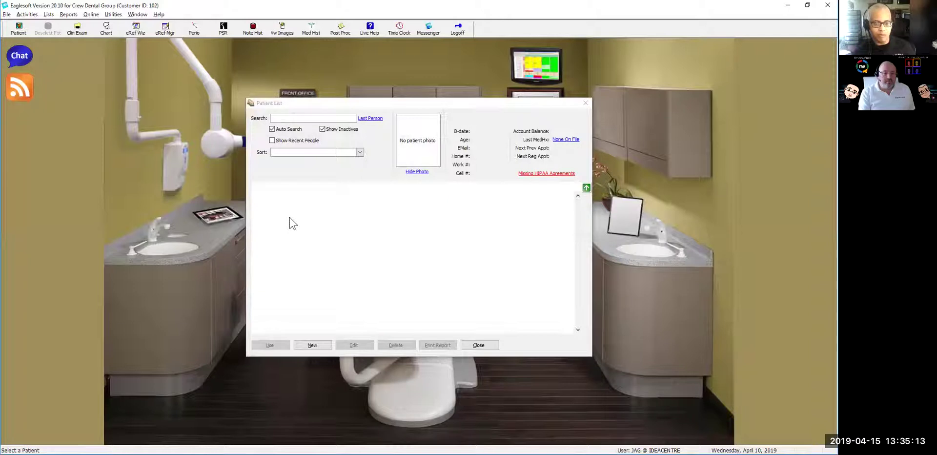
scroll(314, 289, down, 4)
text(h)
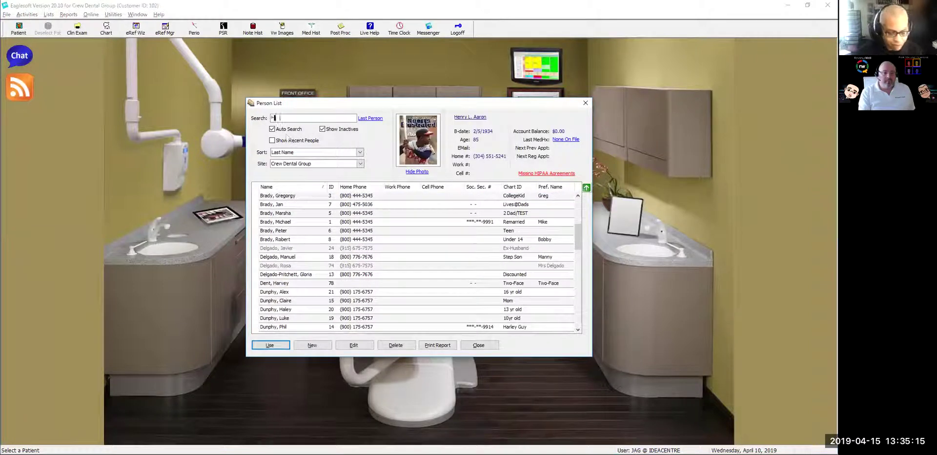
text(ar)
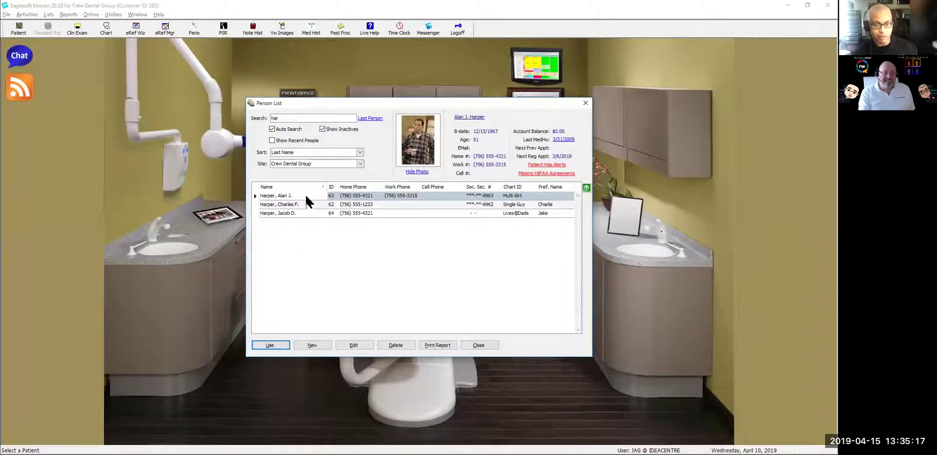
click(306, 197)
click(279, 346)
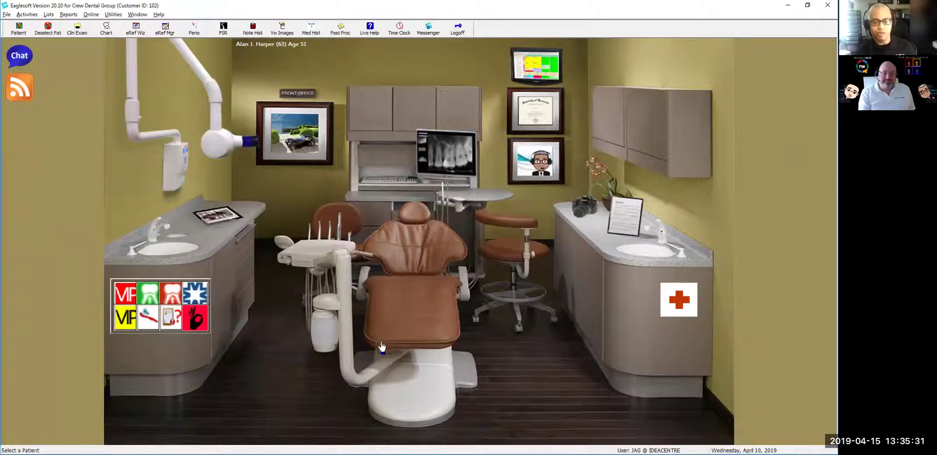
- Open the RevenueWell Form for editing from the list of medical history forms
click(48, 14)
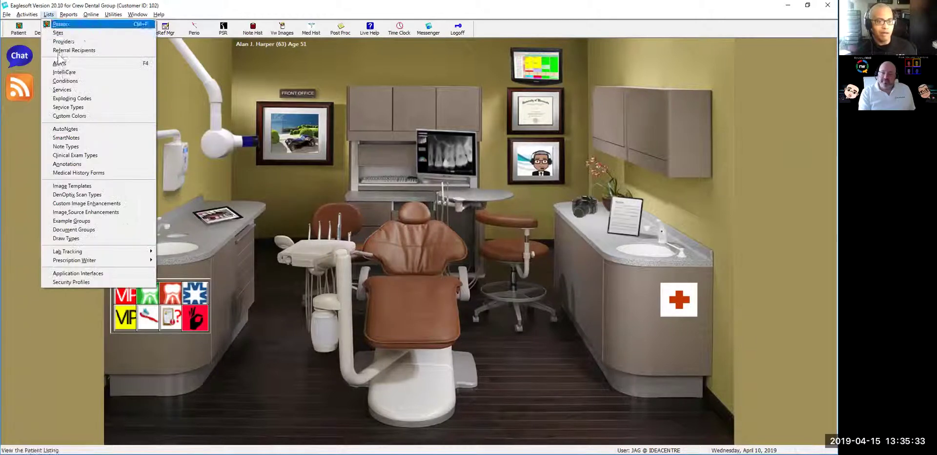
click(83, 173)
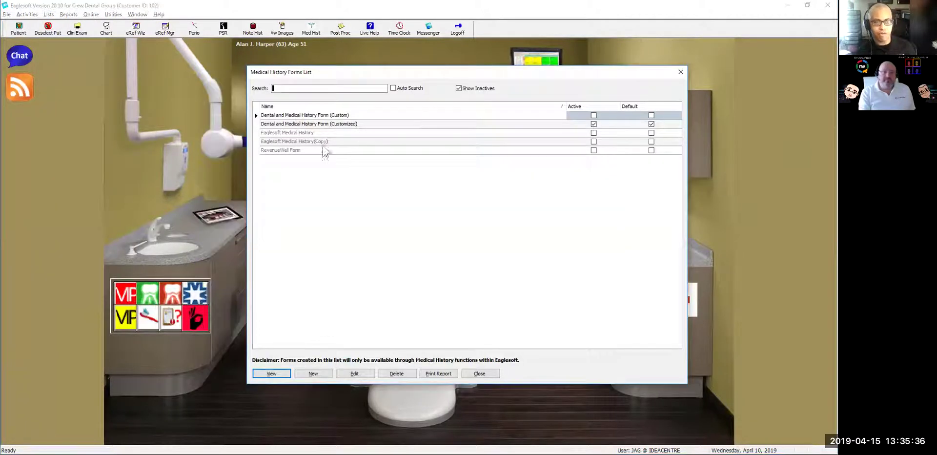
click(320, 149)
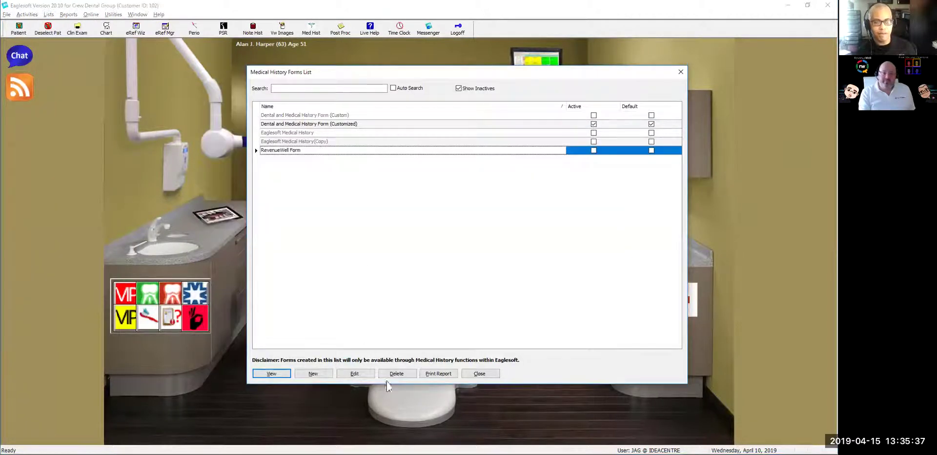
click(363, 374)
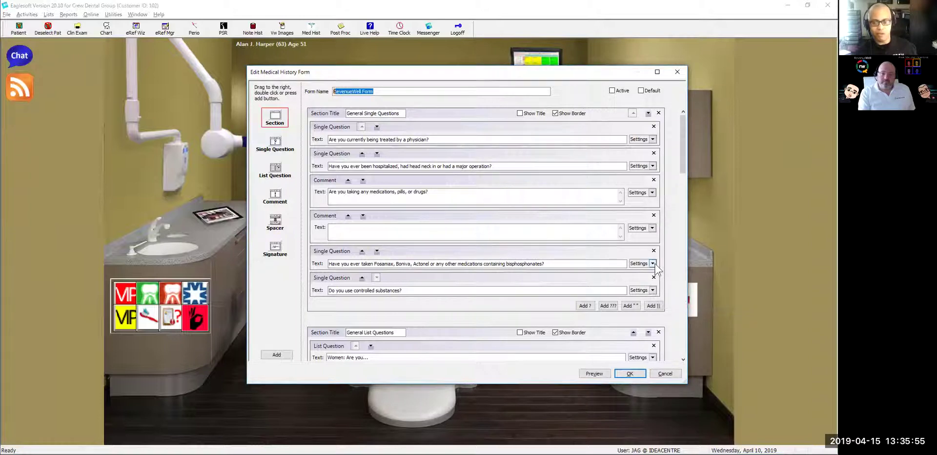
- Enable an alert on the Yes answer of the bisphosphonate medications question and browse the medical history alerts for it
click(653, 289)
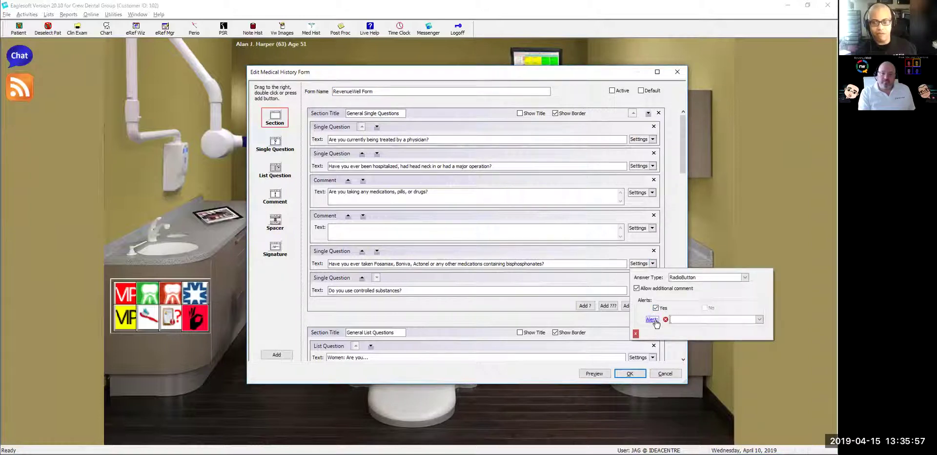
click(652, 319)
click(645, 338)
scroll(645, 338, down, 15)
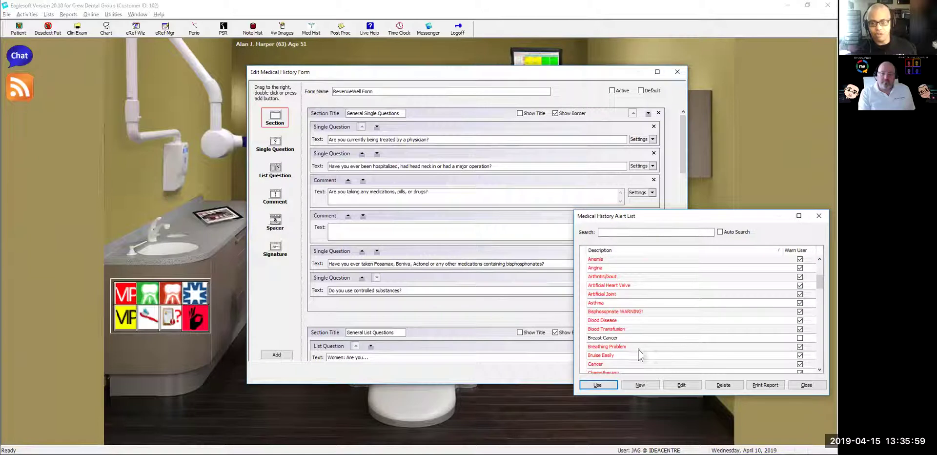
scroll(661, 343, down, 4)
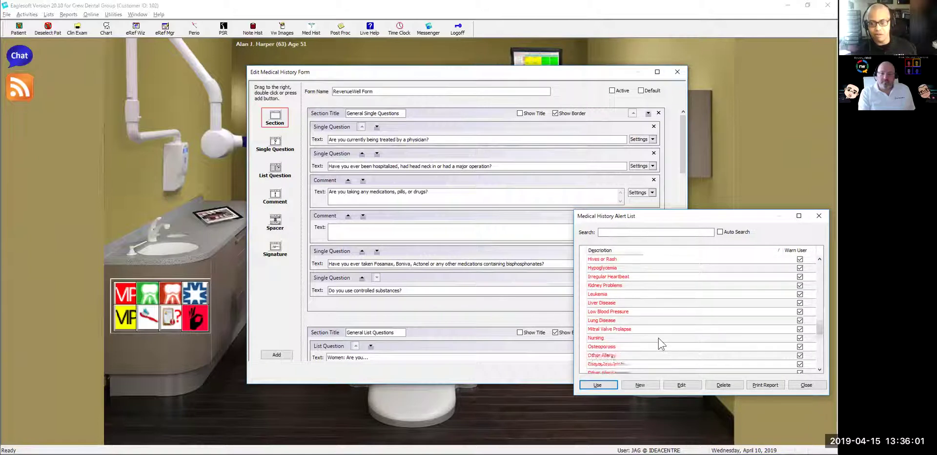
- Review the Osteoporosis alert's indicator setup, then use that alert for the question's Yes answer
click(613, 303)
click(685, 386)
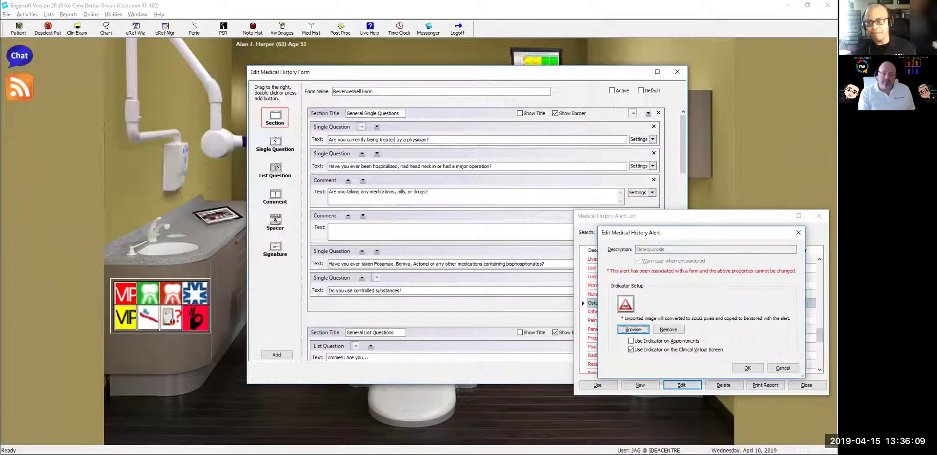
click(746, 368)
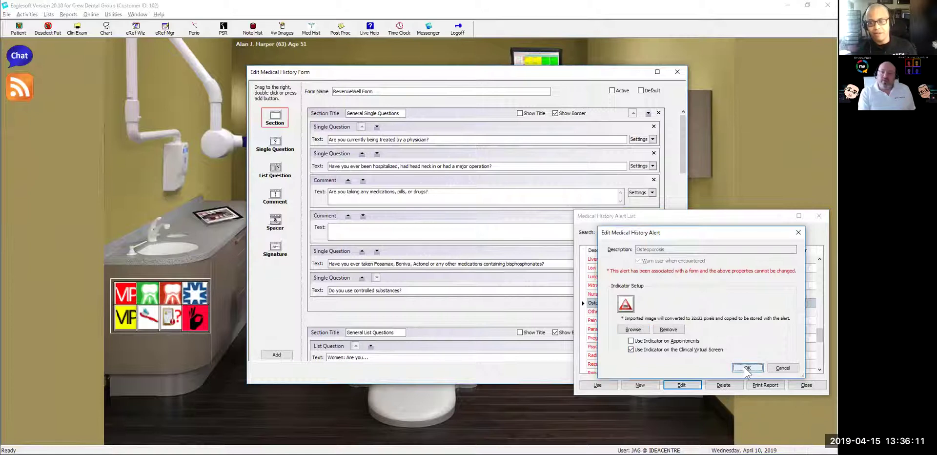
click(597, 384)
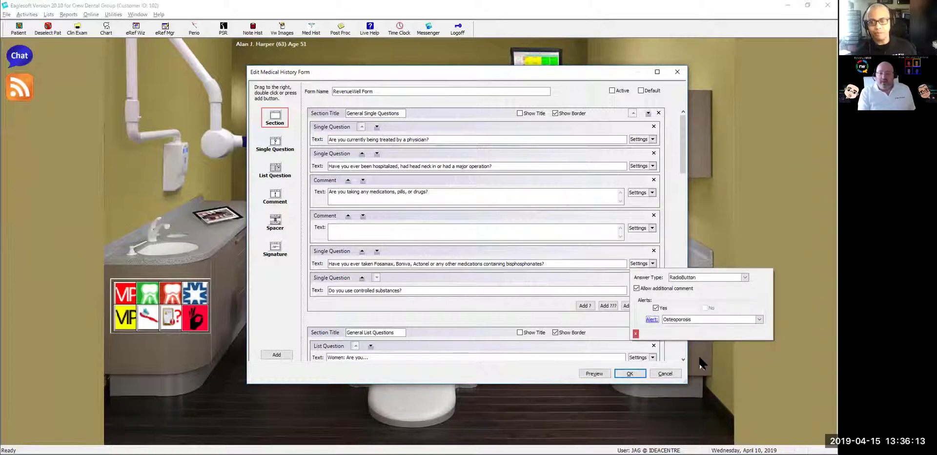
- Save the edited RevenueWell Form and close the medical history forms list
click(630, 373)
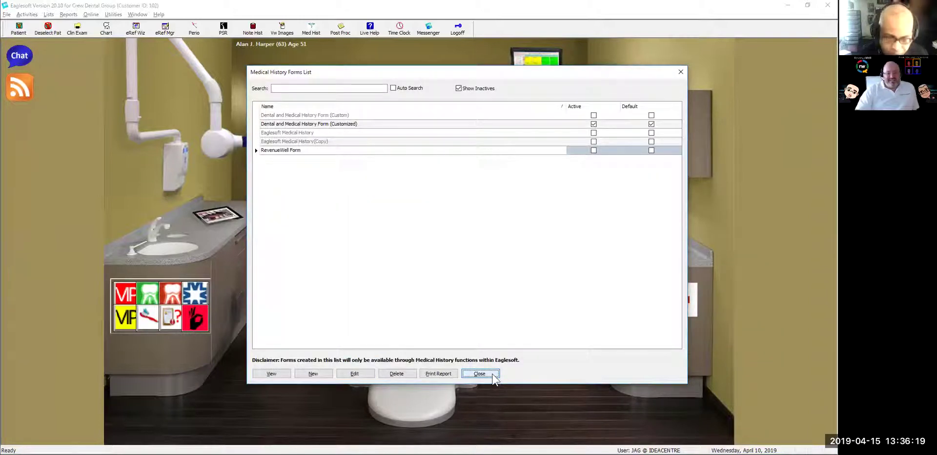
click(492, 374)
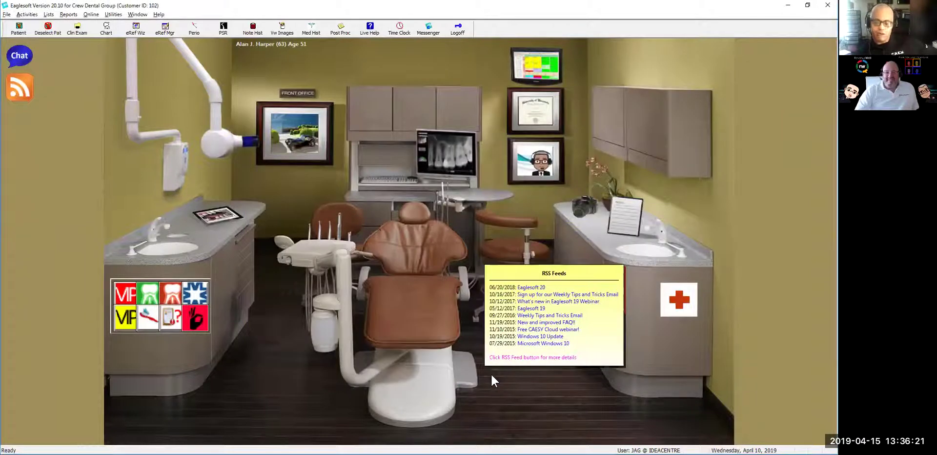